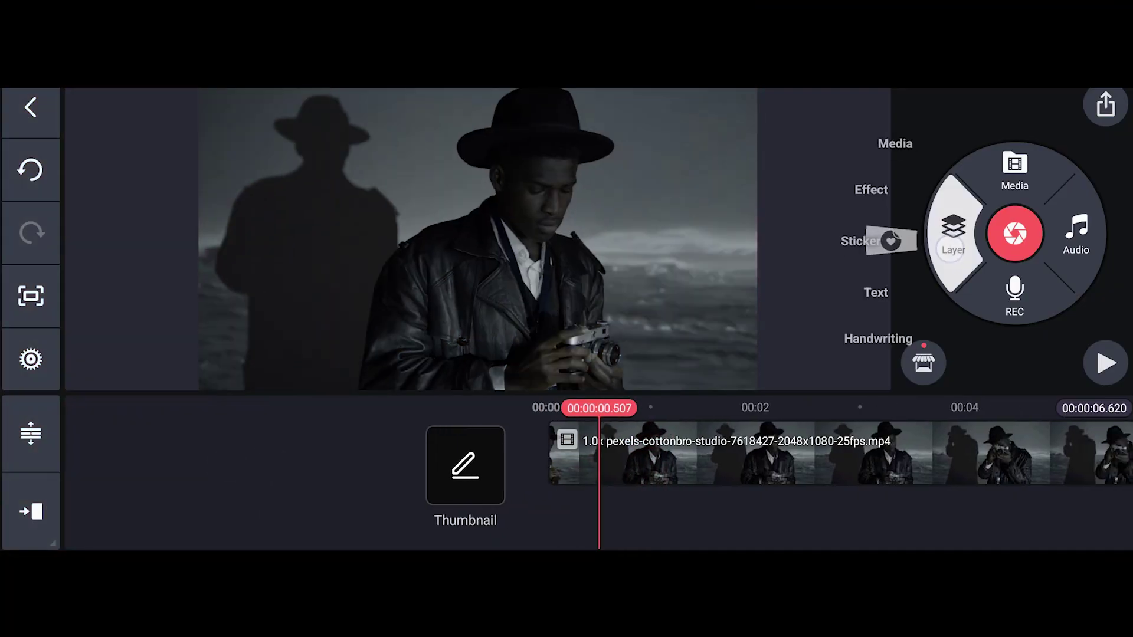
Add a white 'PHOTOGRAPHY' text layer, nudge it slightly left to centre, and select its clip
{"action": "left_click", "coordinate": [897, 271]}
{"action": "type", "text": "PHOTOG"}
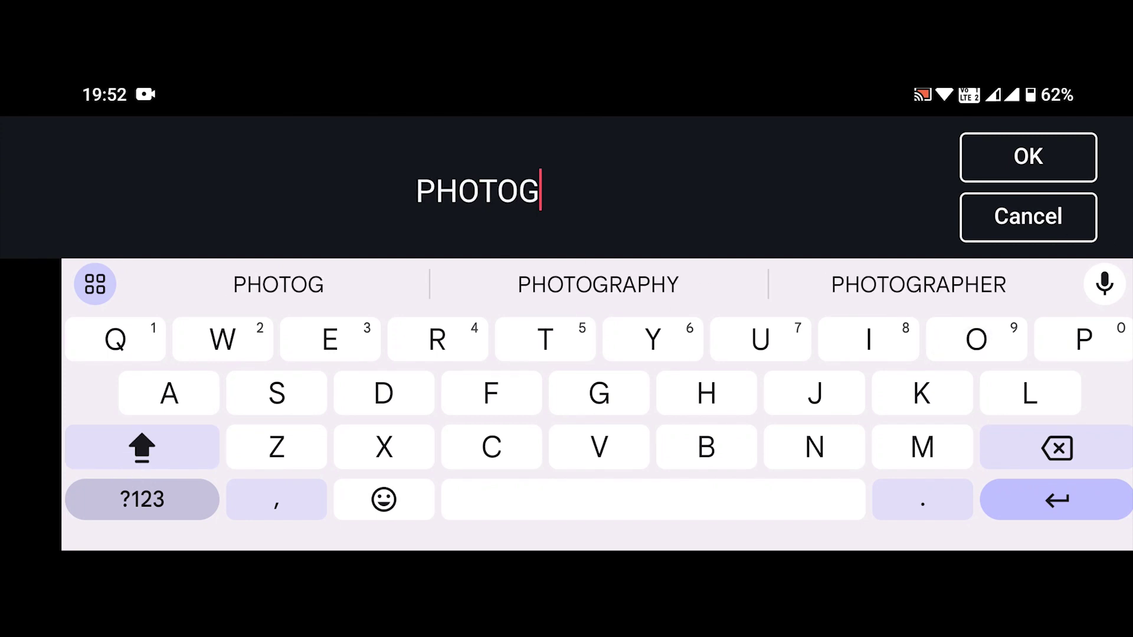
{"action": "left_click", "coordinate": [598, 284]}
{"action": "left_click", "coordinate": [1028, 157]}
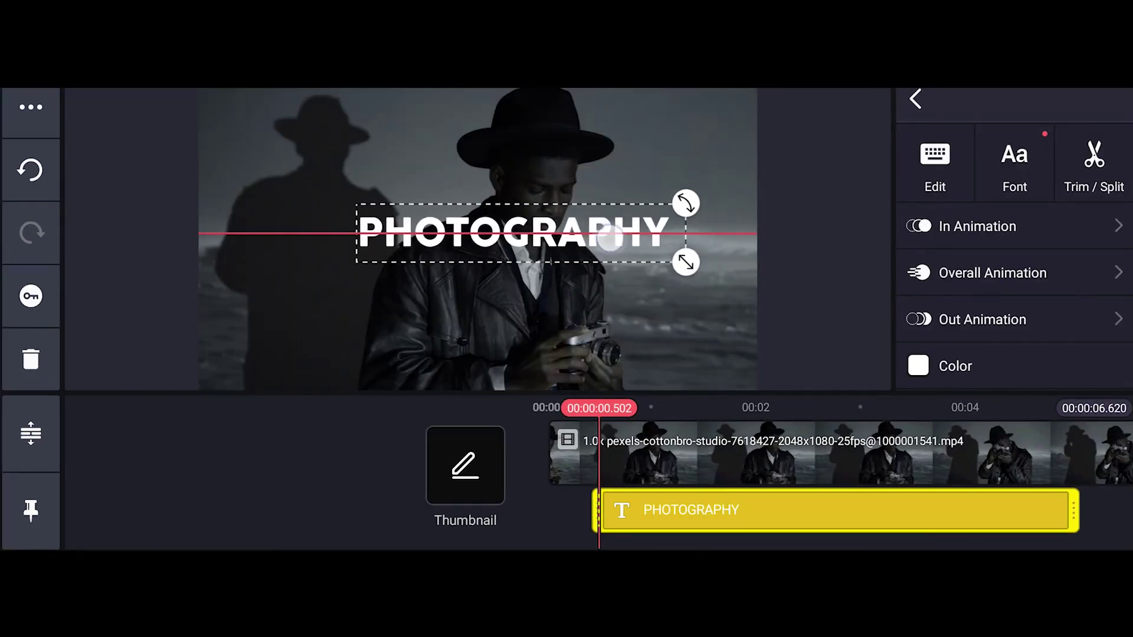
{"action": "left_click_drag", "start_coordinate": [608, 239], "coordinate": [590, 239]}
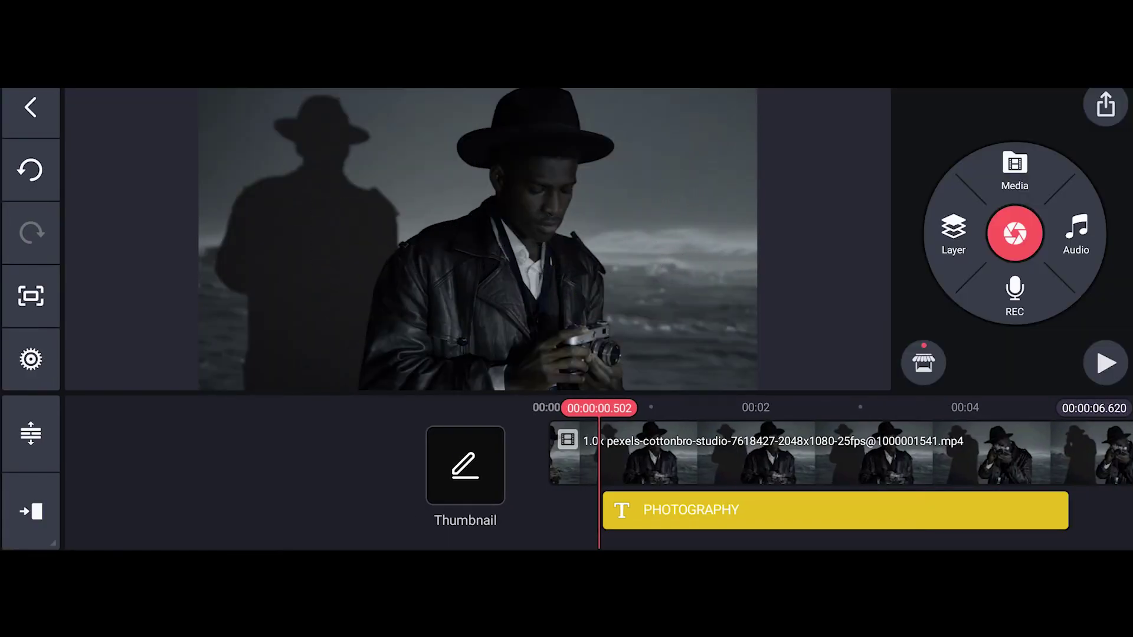
{"action": "scroll", "coordinate": [566, 461], "scroll_direction": "up", "scroll_amount": 3}
{"action": "left_click", "coordinate": [690, 510]}
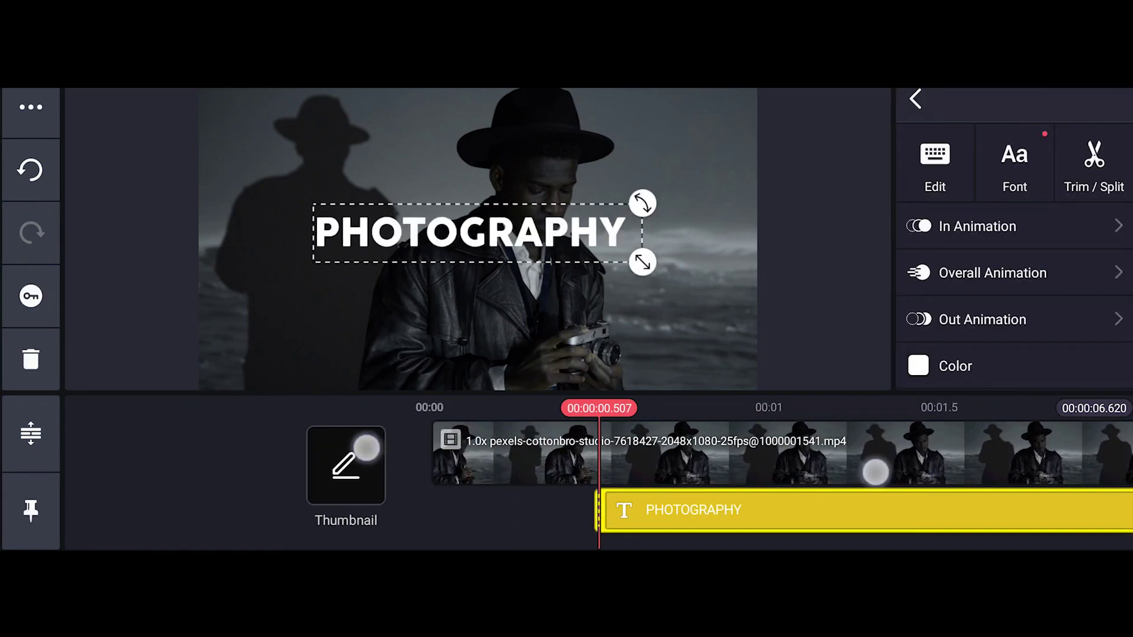
{"action": "left_click", "coordinate": [367, 448]}
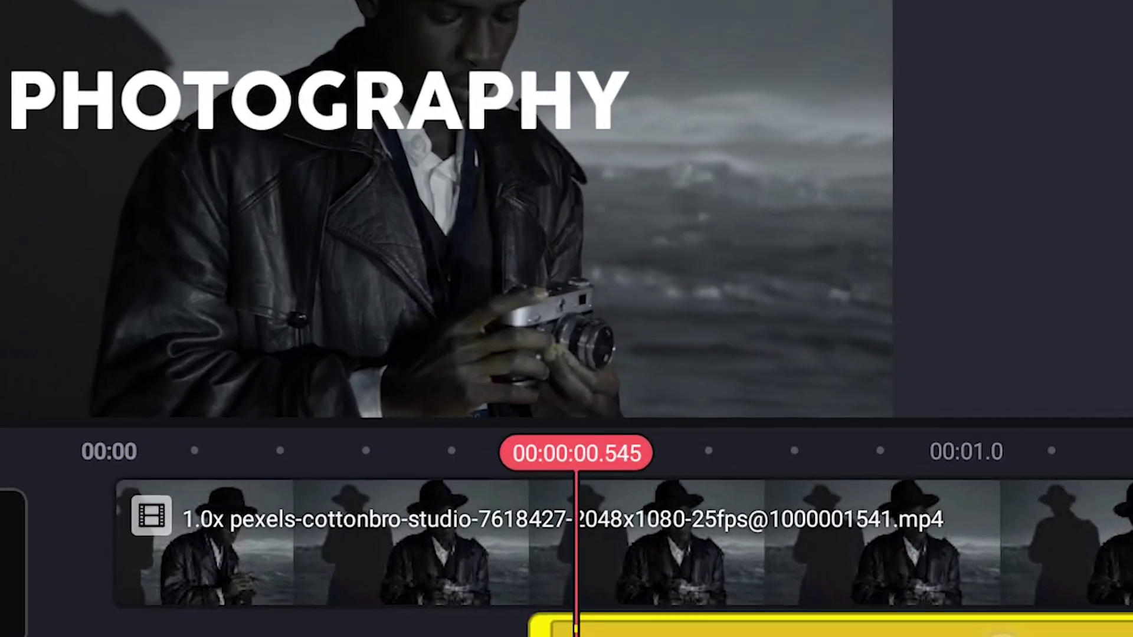
{"action": "left_click", "coordinate": [796, 510]}
Split the start of the PHOTOGRAPHY clip into six short pieces a few frames apart
{"action": "left_click", "coordinate": [1014, 266]}
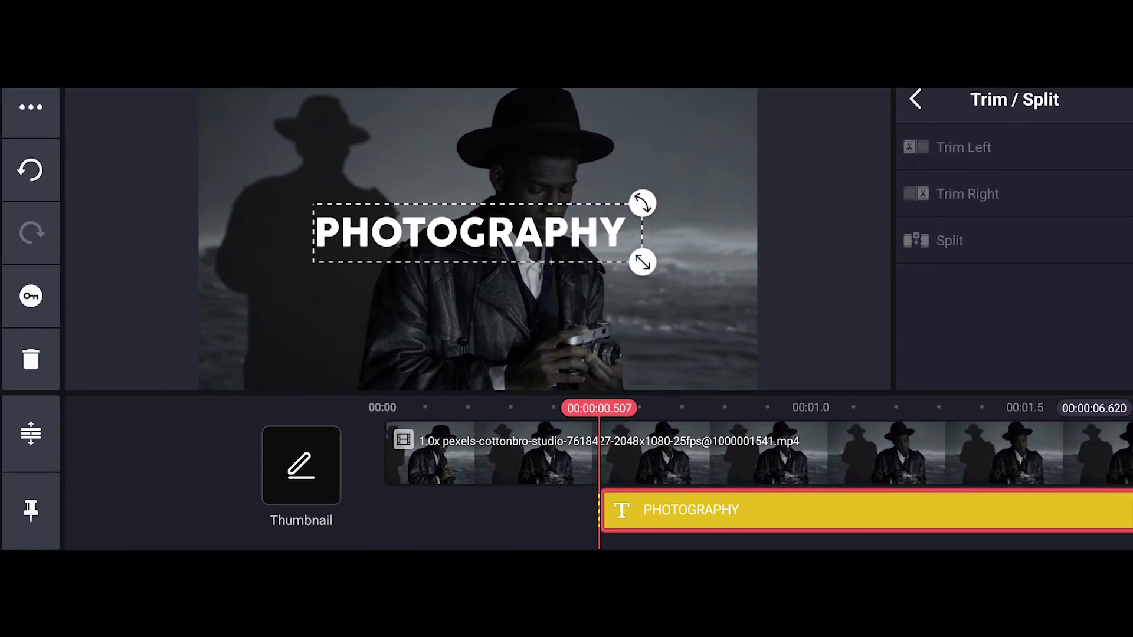
{"action": "left_click", "coordinate": [984, 241]}
{"action": "left_click_drag", "start_coordinate": [916, 461], "coordinate": [859, 461]}
{"action": "left_click", "coordinate": [983, 242]}
{"action": "left_click", "coordinate": [985, 240]}
{"action": "left_click_drag", "start_coordinate": [956, 446], "coordinate": [861, 432]}
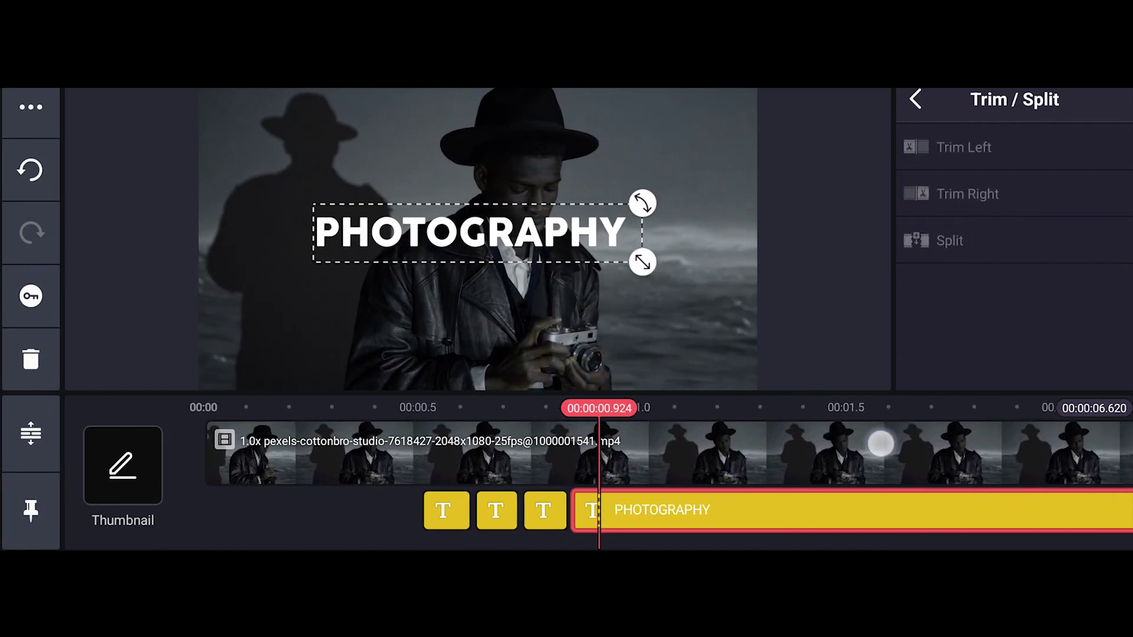
{"action": "left_click", "coordinate": [984, 239]}
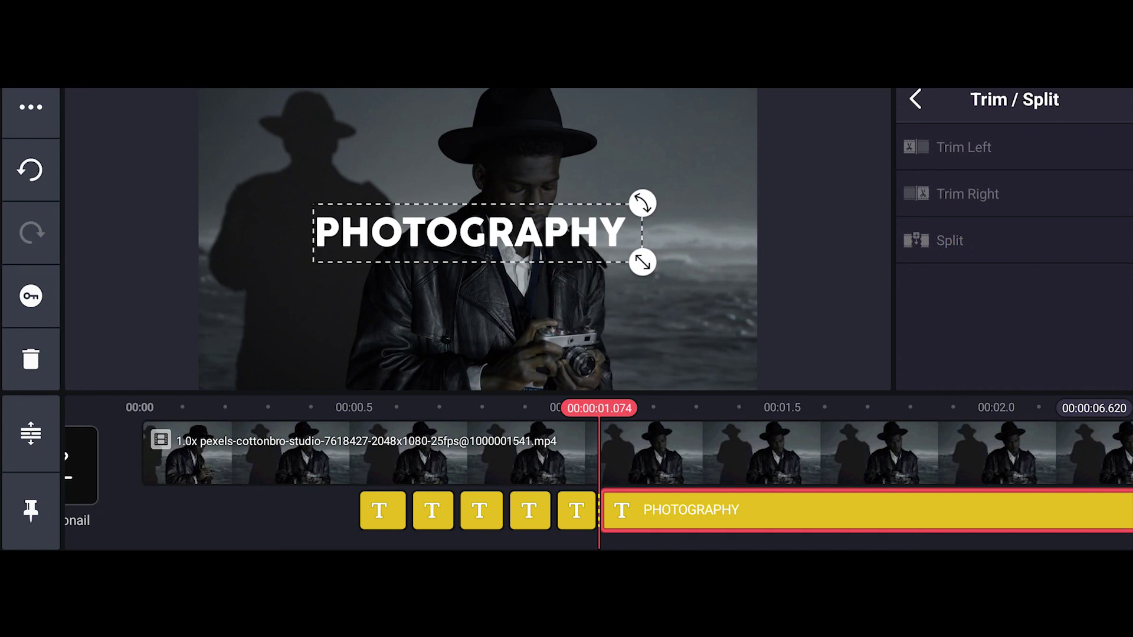
{"action": "left_click_drag", "start_coordinate": [904, 437], "coordinate": [859, 437]}
{"action": "left_click", "coordinate": [852, 452]}
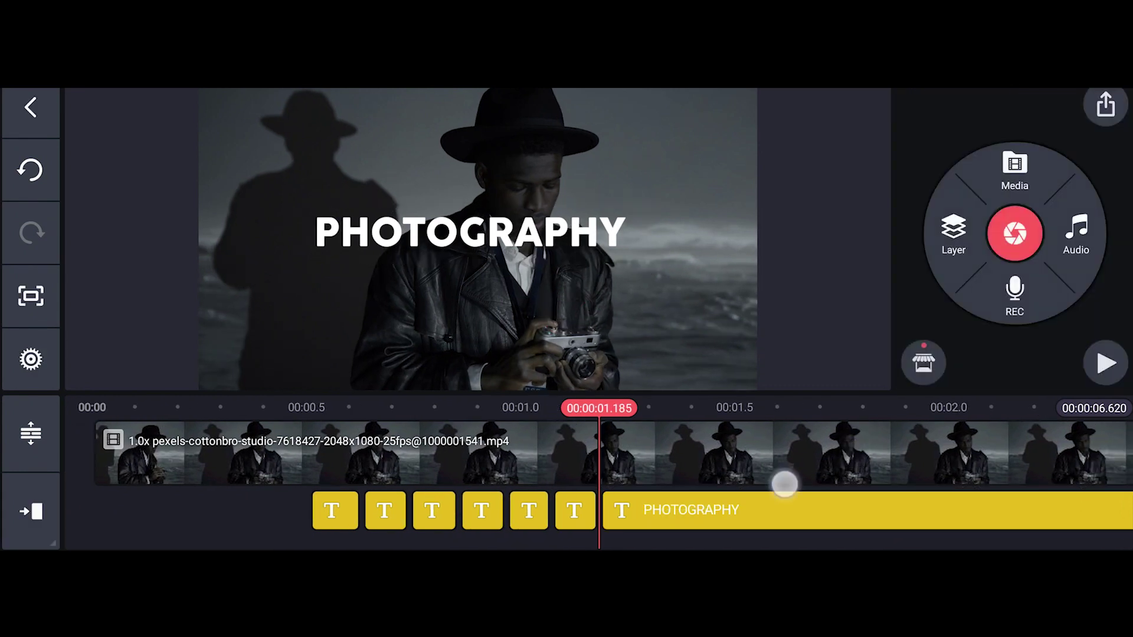
{"action": "left_click_drag", "start_coordinate": [784, 481], "coordinate": [993, 469]}
Delete alternate short PHOTOGRAPHY pieces so the title strobes on and off
{"action": "left_click", "coordinate": [673, 511]}
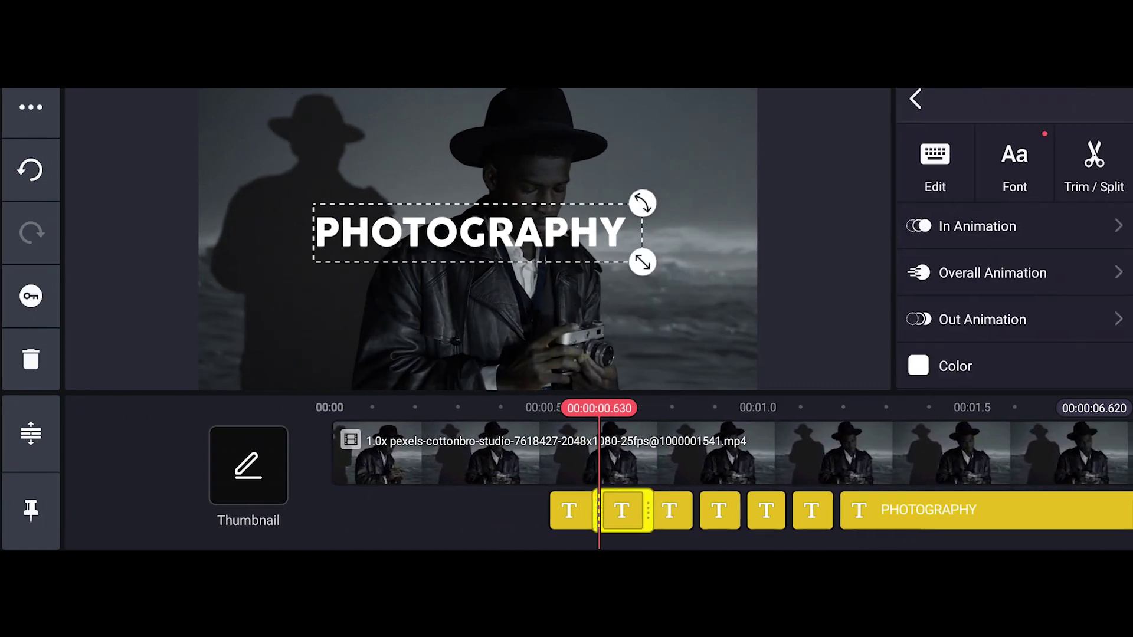
{"action": "left_click", "coordinate": [31, 358]}
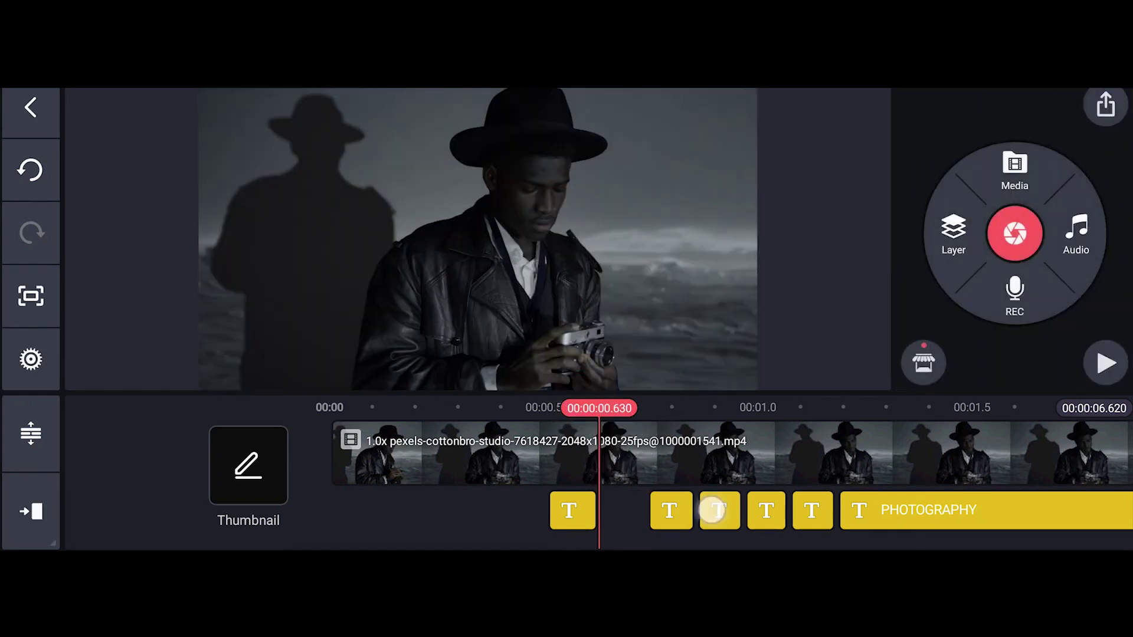
{"action": "left_click", "coordinate": [716, 511]}
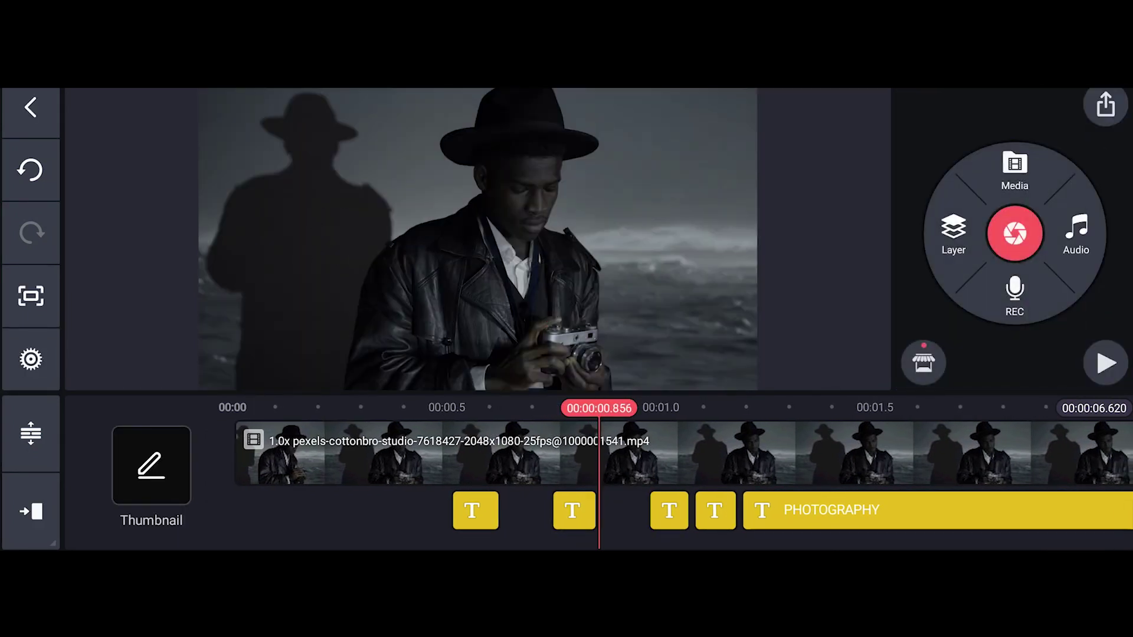
{"action": "left_click", "coordinate": [715, 511]}
{"action": "left_click", "coordinate": [31, 358]}
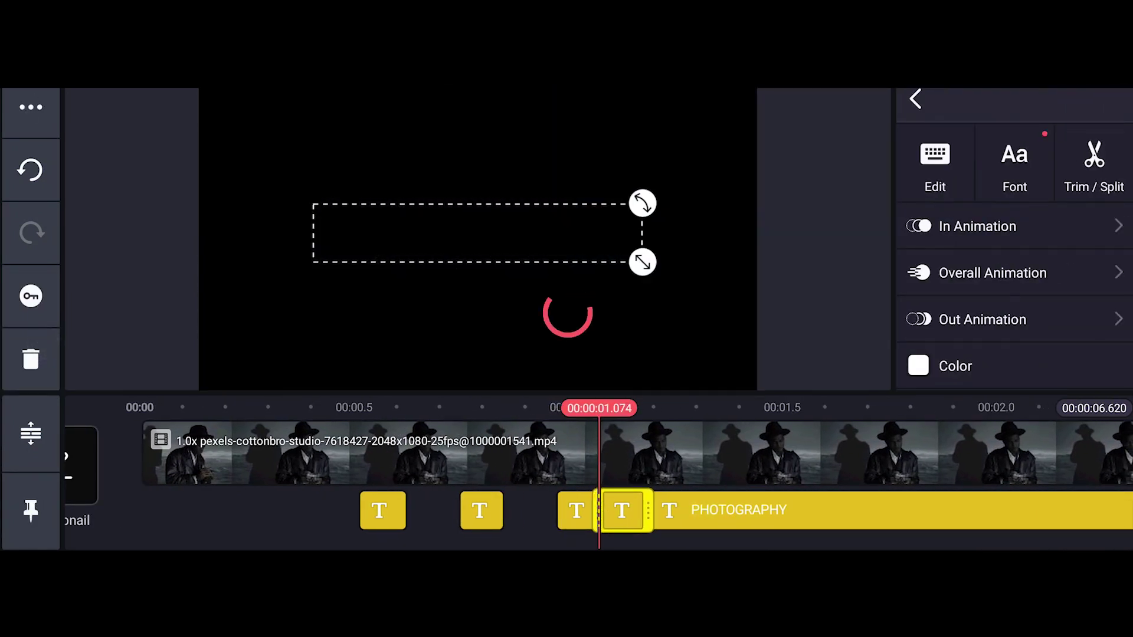
Rewind near the start and play back the flickering PHOTOGRAPHY title
{"action": "left_click", "coordinate": [797, 463]}
{"action": "left_click", "coordinate": [797, 463]}
{"action": "left_click_drag", "start_coordinate": [861, 463], "coordinate": [1083, 450]}
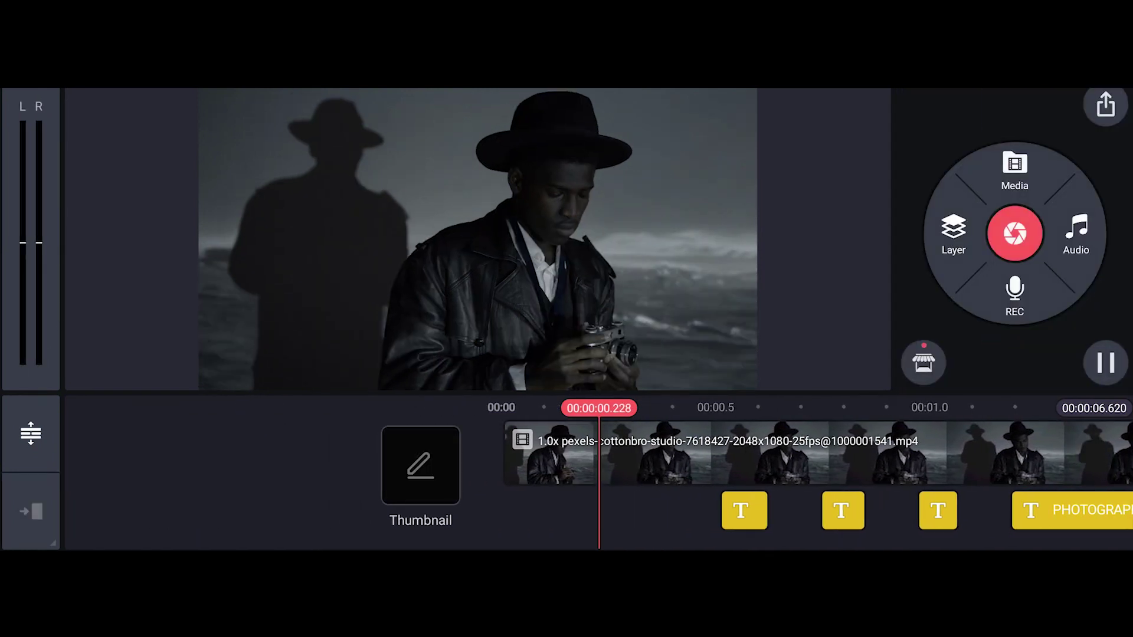
{"action": "left_click", "coordinate": [1106, 363]}
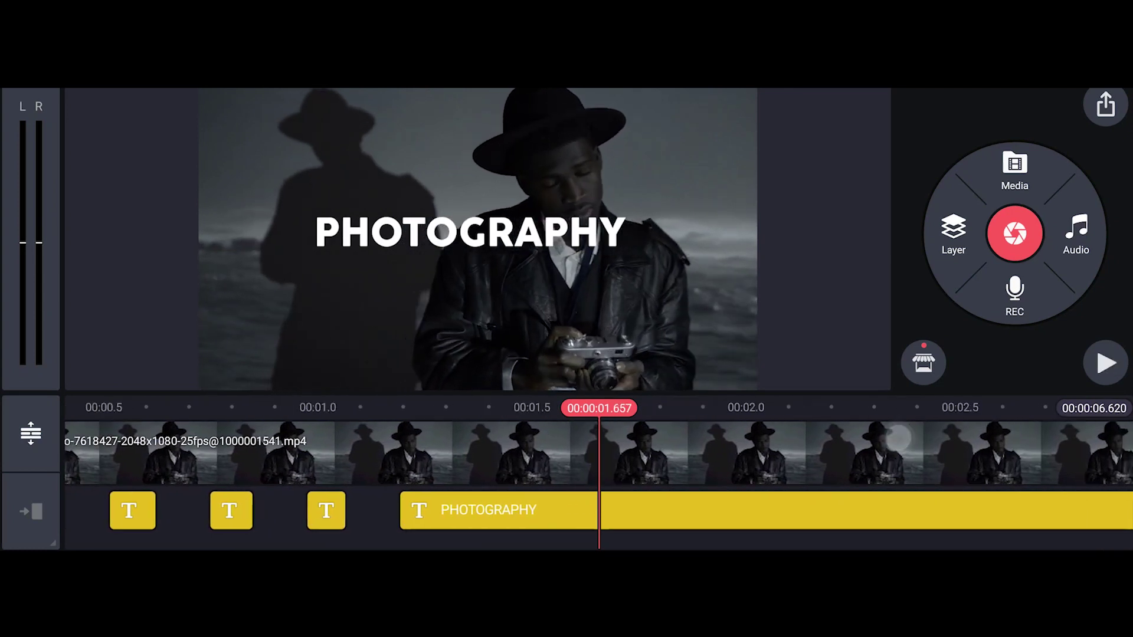
{"action": "left_click", "coordinate": [757, 462]}
{"action": "left_click_drag", "start_coordinate": [789, 462], "coordinate": [756, 462]}
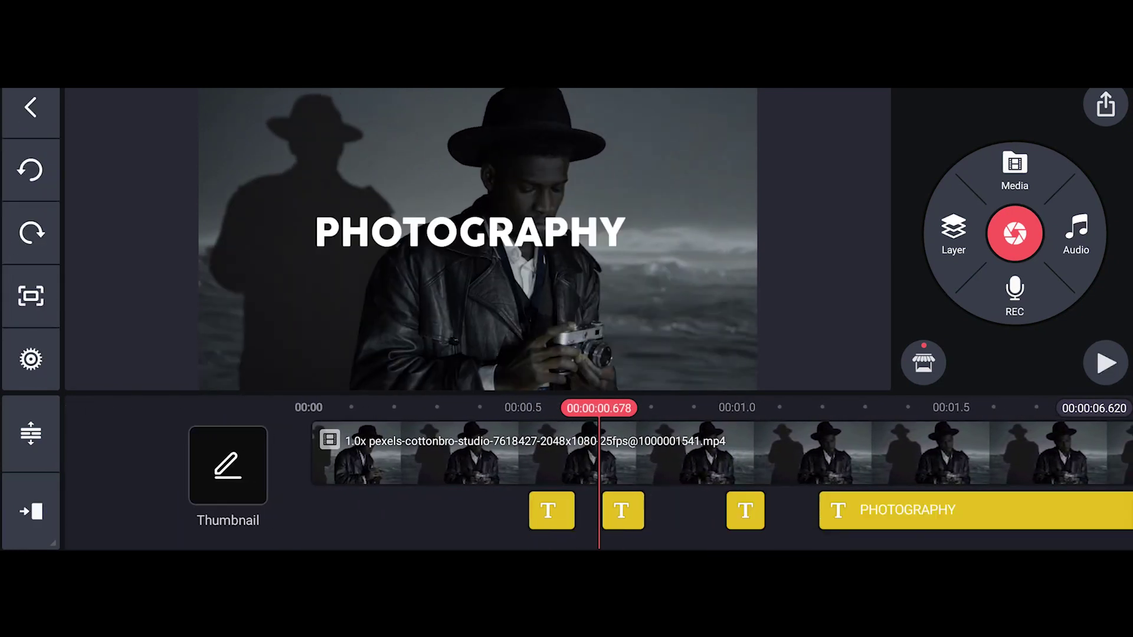
{"action": "left_click_drag", "start_coordinate": [773, 485], "coordinate": [704, 486]}
{"action": "left_click_drag", "start_coordinate": [808, 471], "coordinate": [782, 510]}
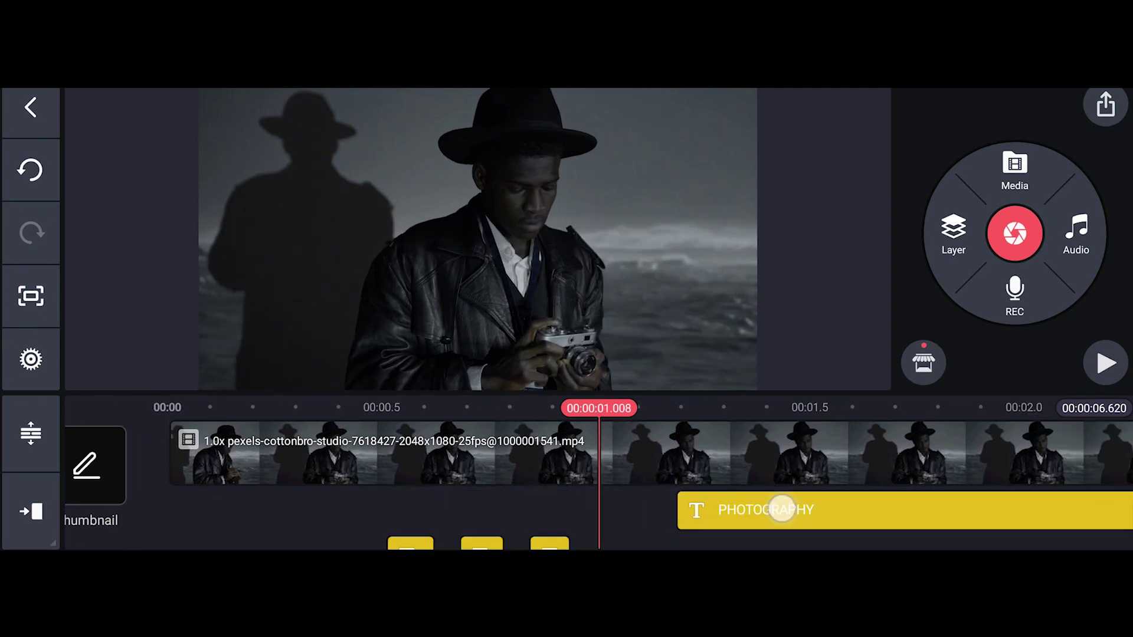
{"action": "left_click_drag", "start_coordinate": [698, 470], "coordinate": [1062, 469]}
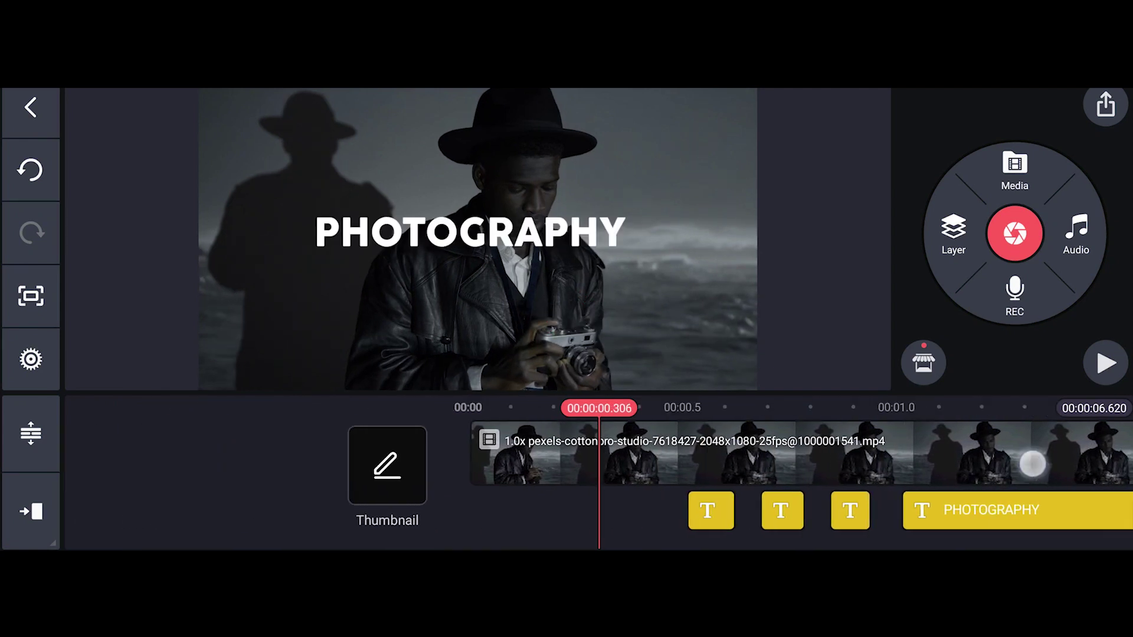
{"action": "left_click", "coordinate": [1106, 362]}
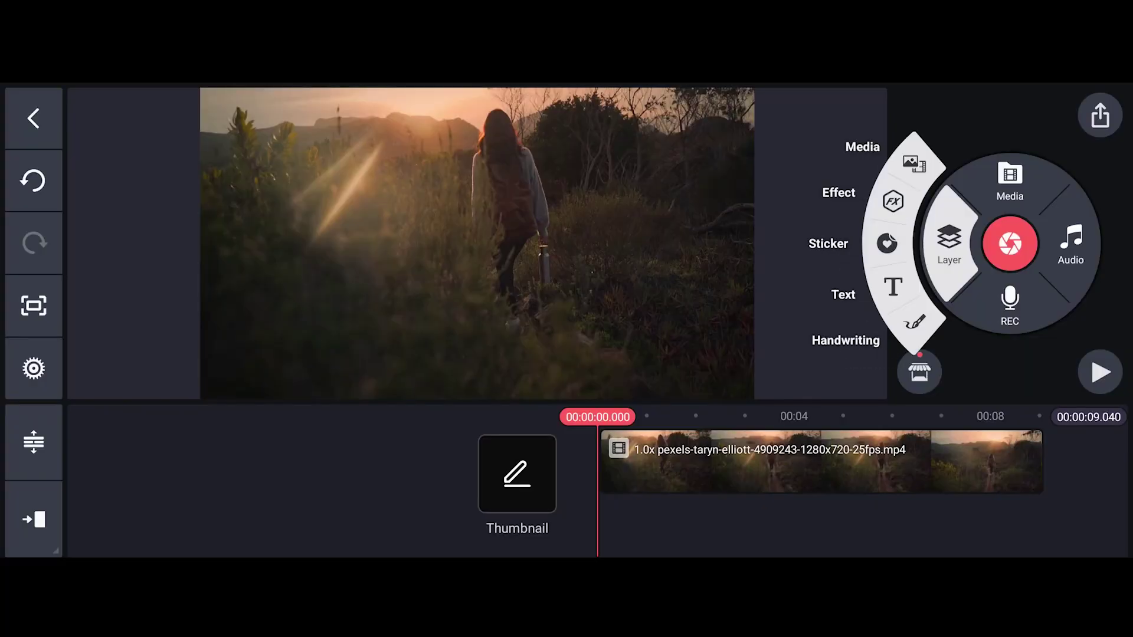
{"action": "scroll", "coordinate": [934, 266], "scroll_direction": "down", "scroll_amount": 5}
{"action": "scroll", "coordinate": [934, 266], "scroll_direction": "down", "scroll_amount": 5}
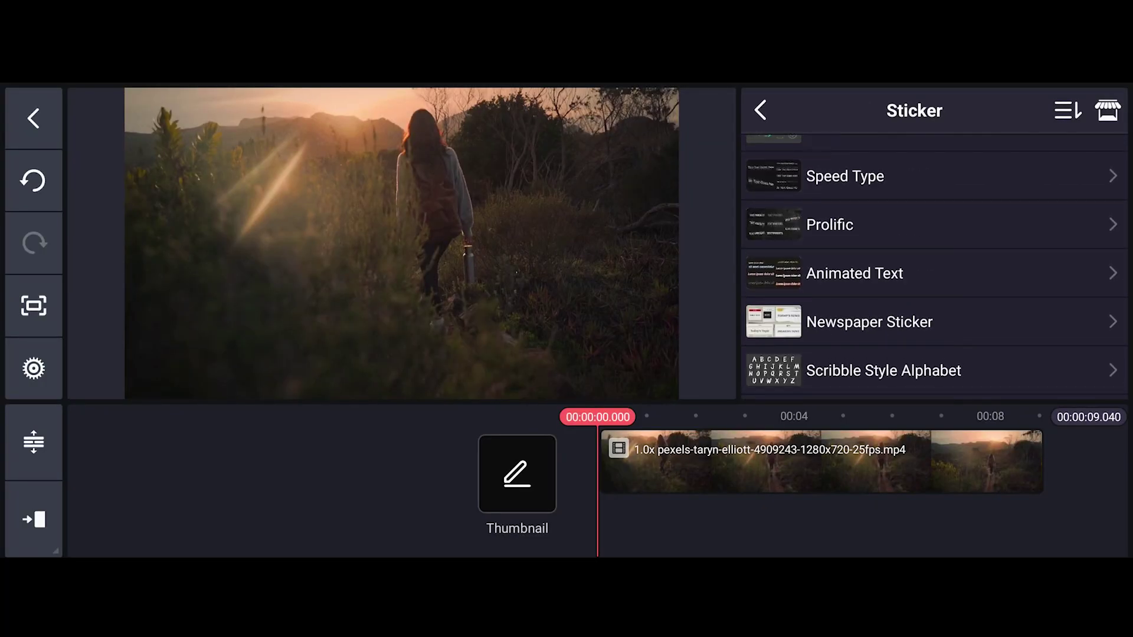
Add the glitch-style sticker from the Animated Text collection over the sunset footage
{"action": "left_click", "coordinate": [854, 268]}
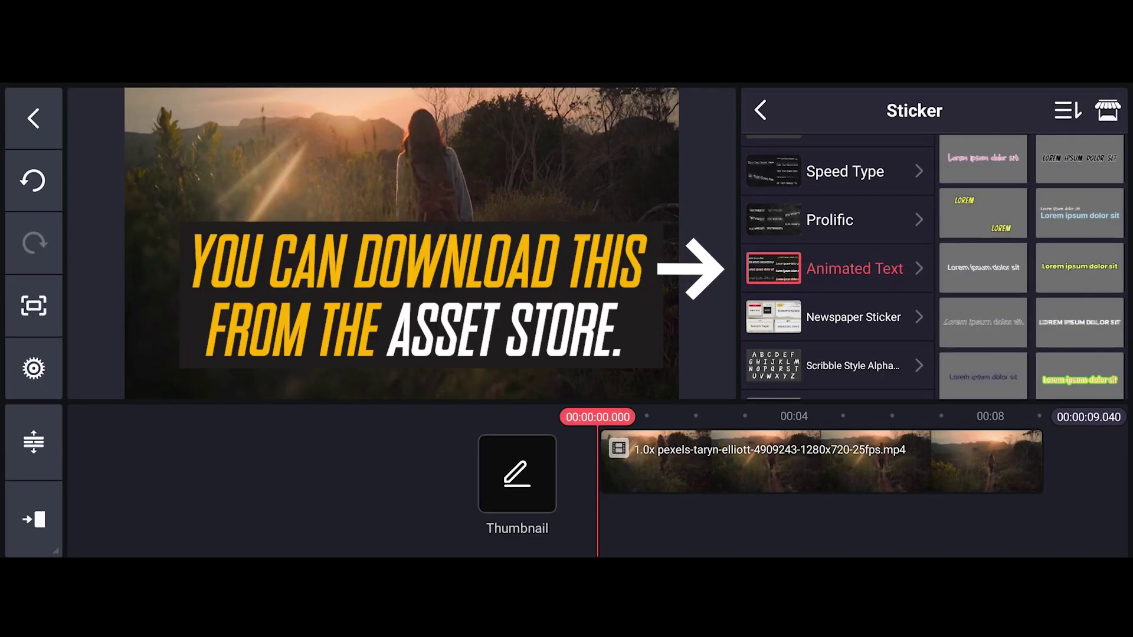
{"action": "scroll", "coordinate": [1031, 266], "scroll_direction": "down", "scroll_amount": 1}
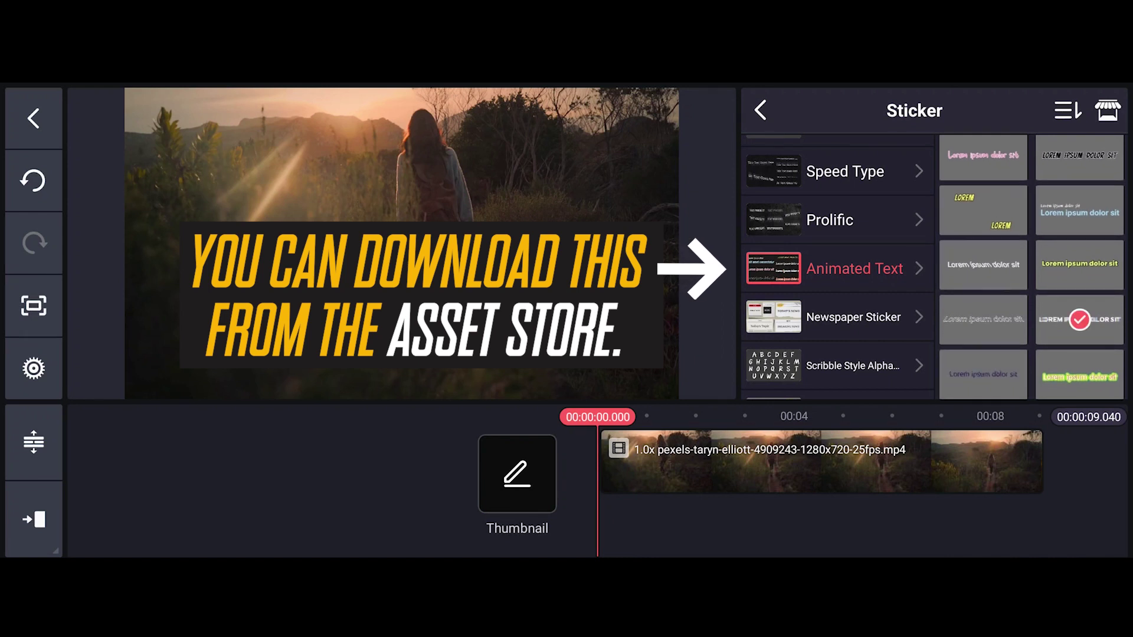
{"action": "scroll", "coordinate": [1032, 266], "scroll_direction": "up", "scroll_amount": 1}
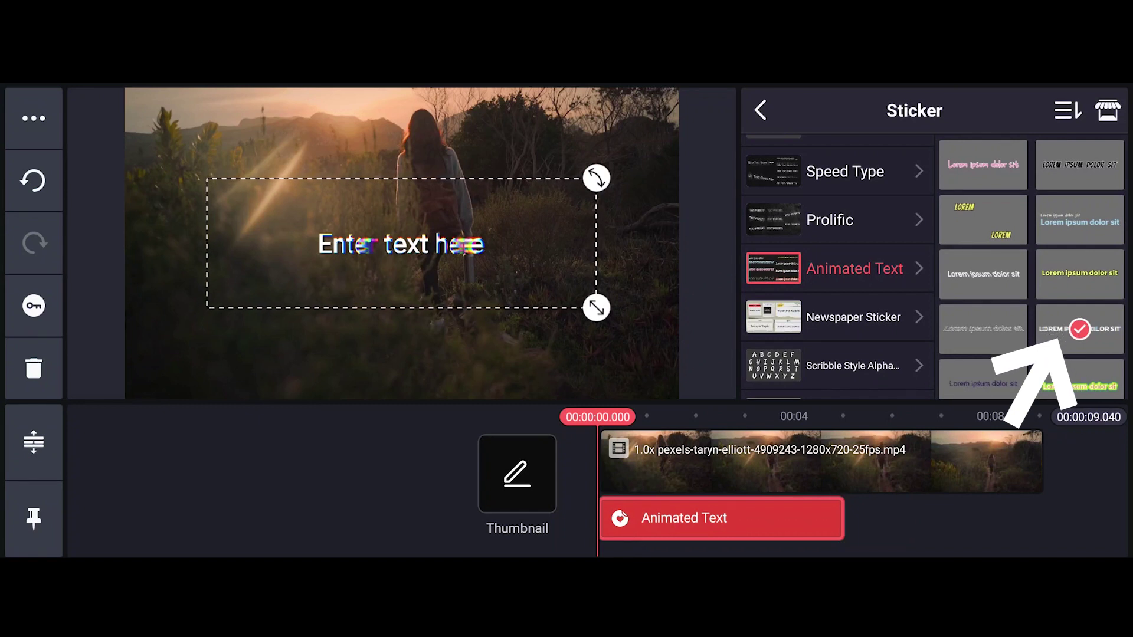
Make the glitch sticker read SUNRISE in COCOGOOSE DemiBold, enlarged across the frame
{"action": "left_click", "coordinate": [759, 109]}
{"action": "left_click", "coordinate": [722, 518]}
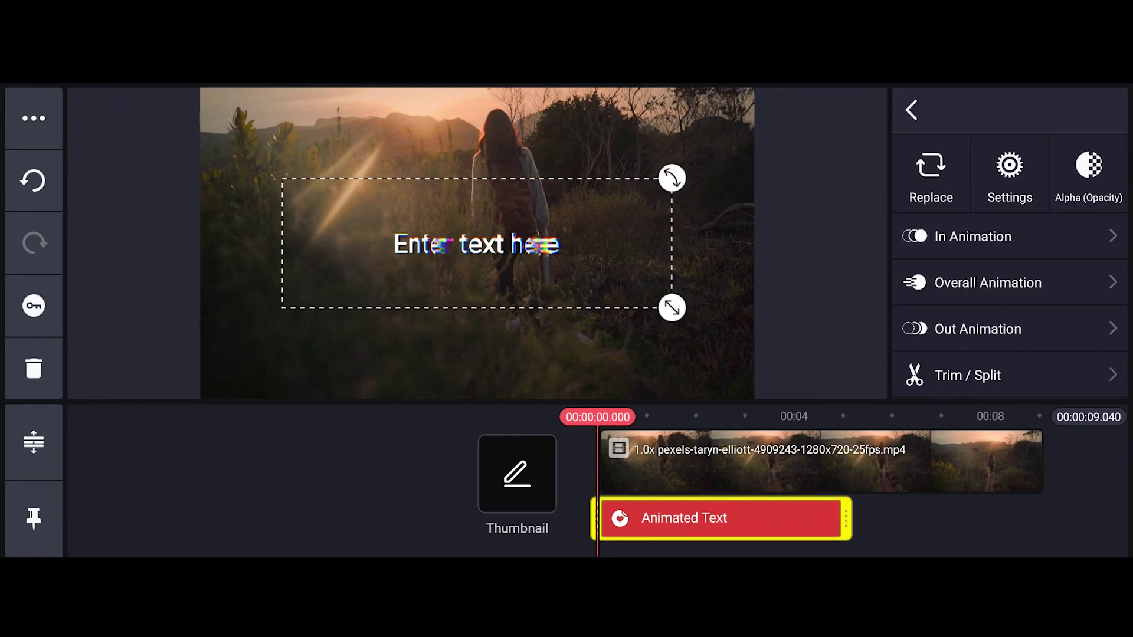
{"action": "left_click", "coordinate": [1009, 177]}
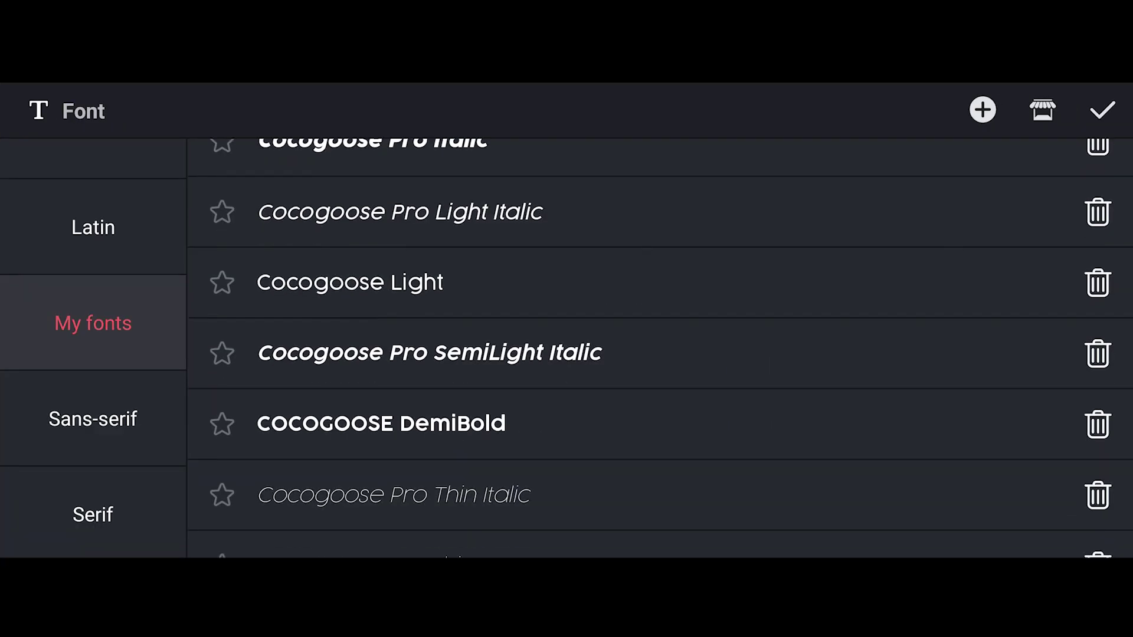
{"action": "left_click", "coordinate": [380, 412]}
{"action": "left_click", "coordinate": [318, 541]}
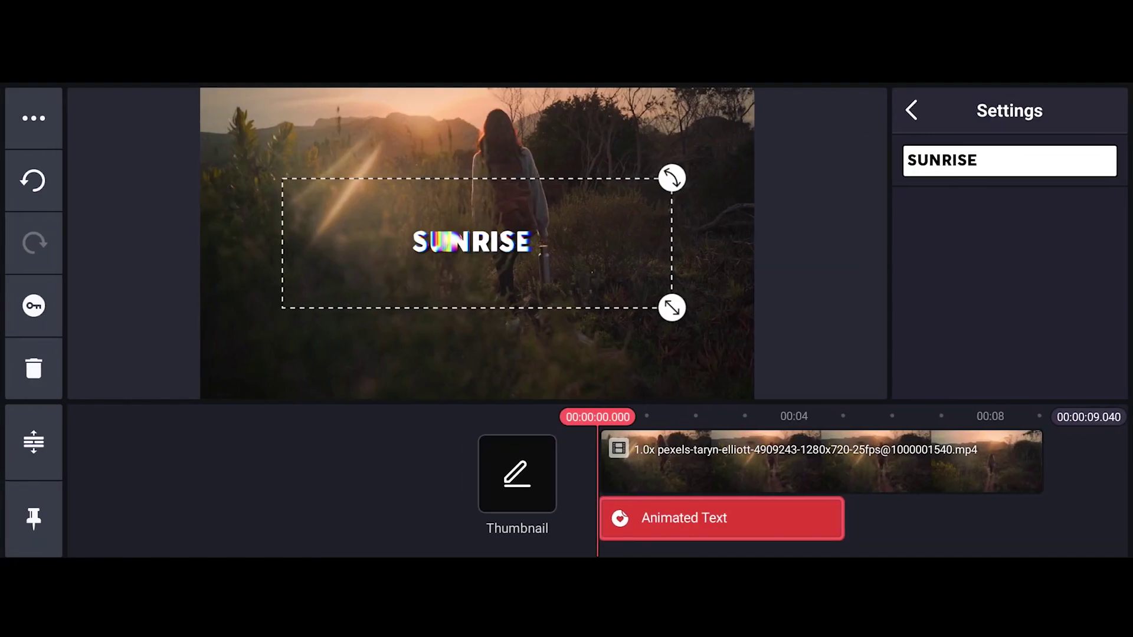
{"action": "key", "text": "Escape"}
{"action": "left_click", "coordinate": [471, 242]}
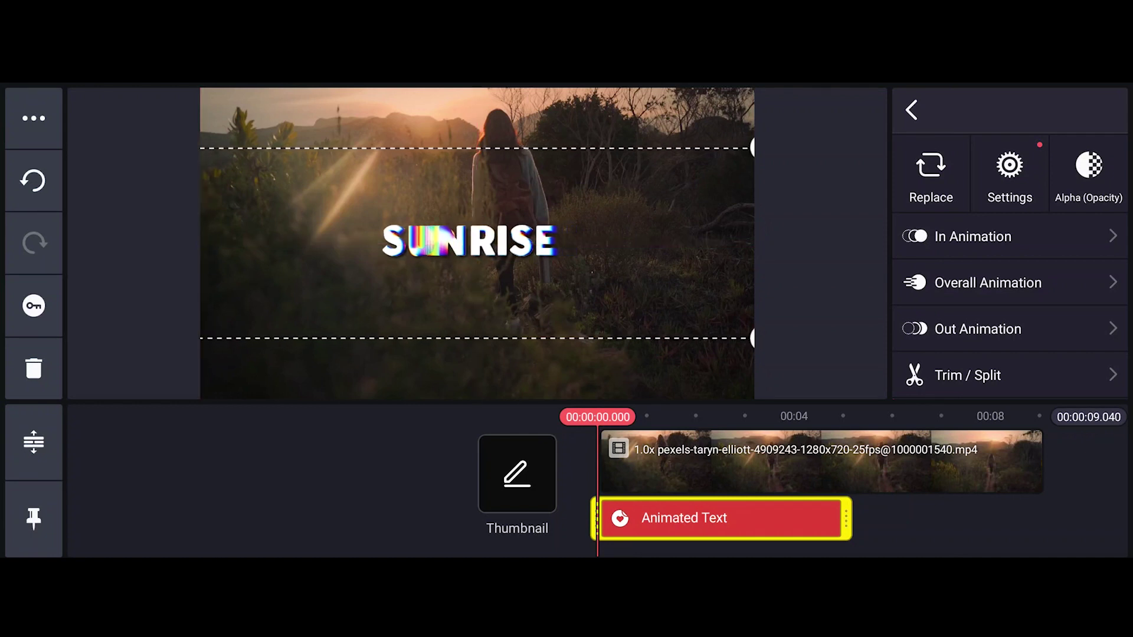
{"action": "key", "text": "Escape"}
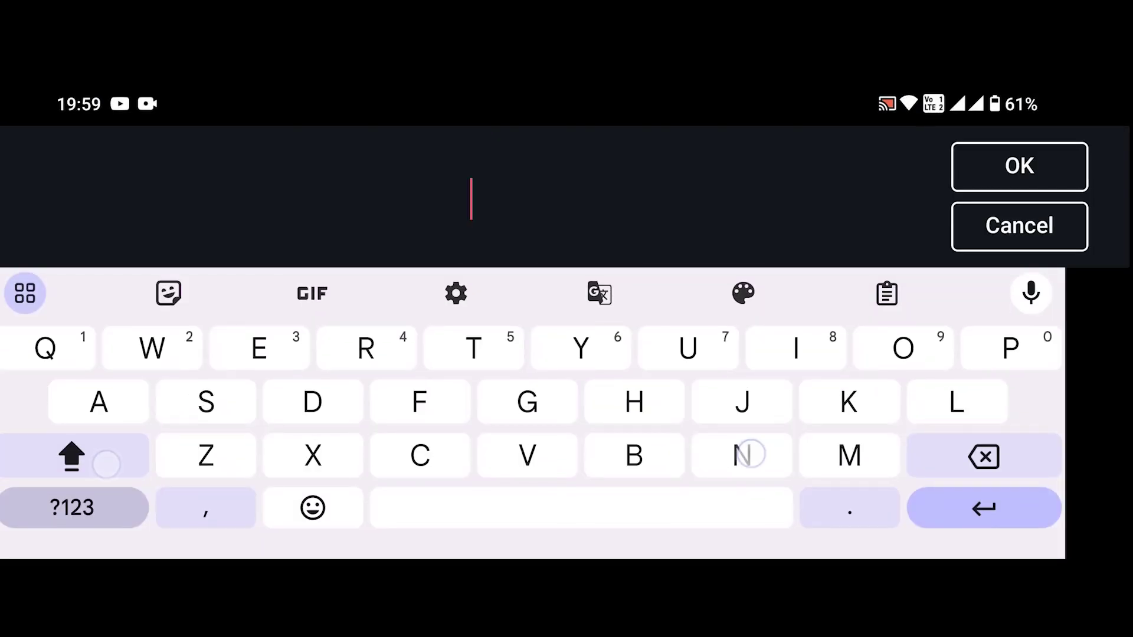
Type the NATURE title and give it a half-second Slide Right entrance animation
{"action": "left_click", "coordinate": [106, 465]}
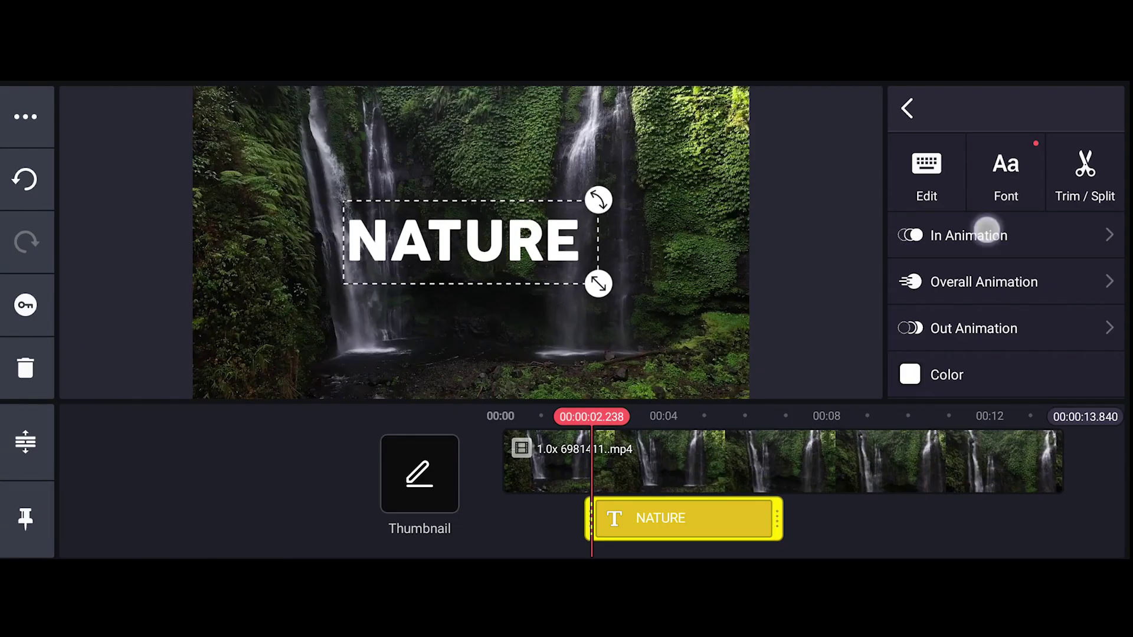
{"action": "left_click", "coordinate": [986, 229]}
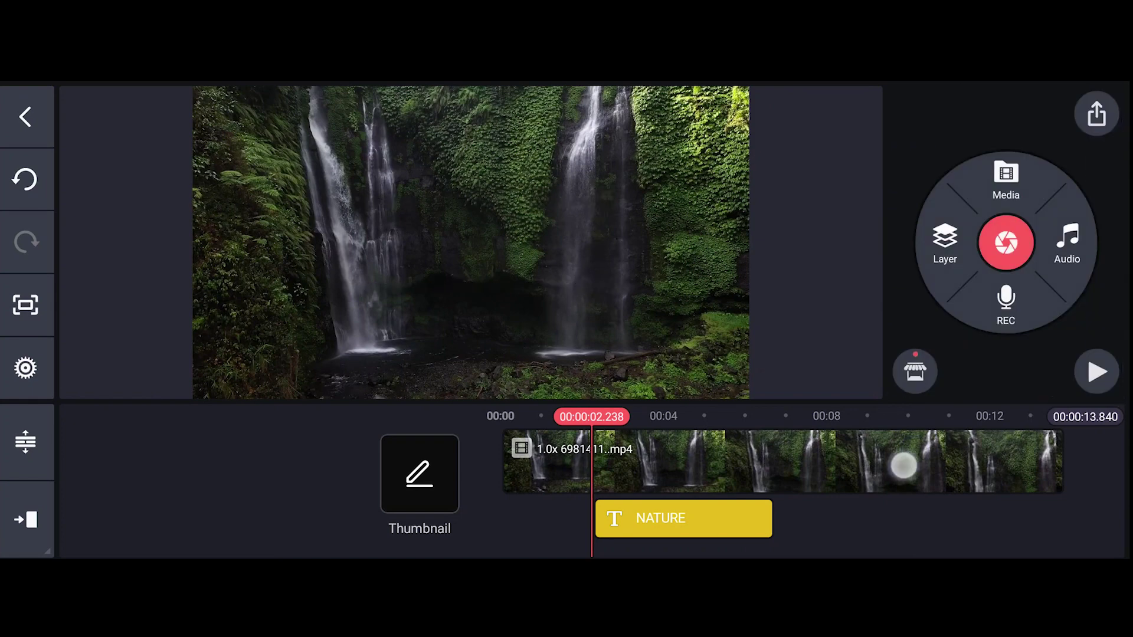
{"action": "left_click_drag", "start_coordinate": [904, 464], "coordinate": [940, 464]}
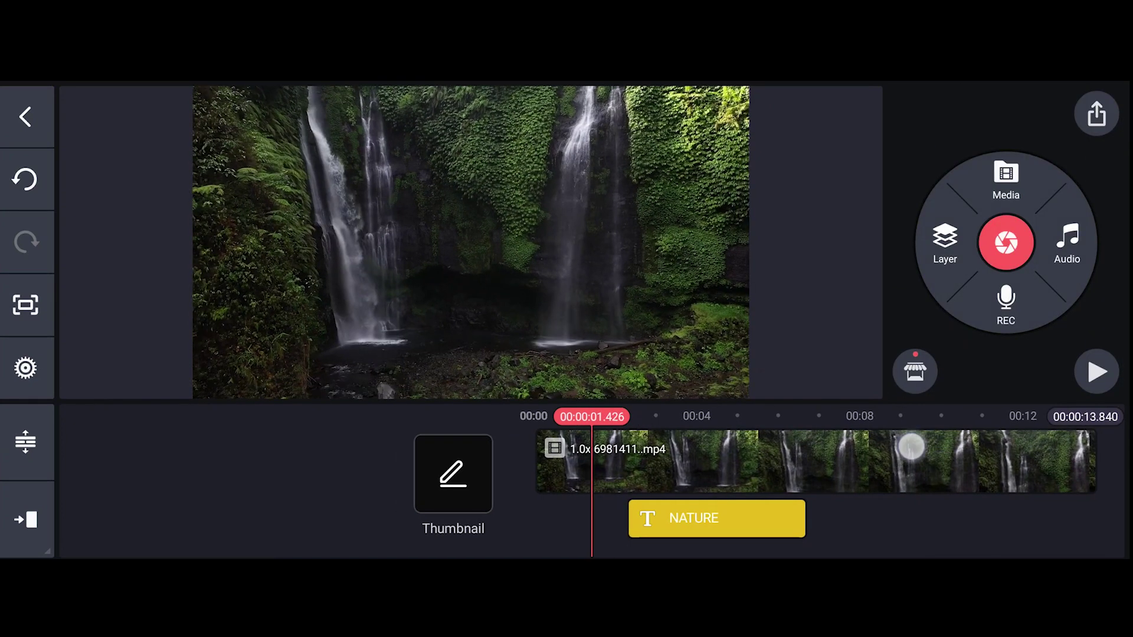